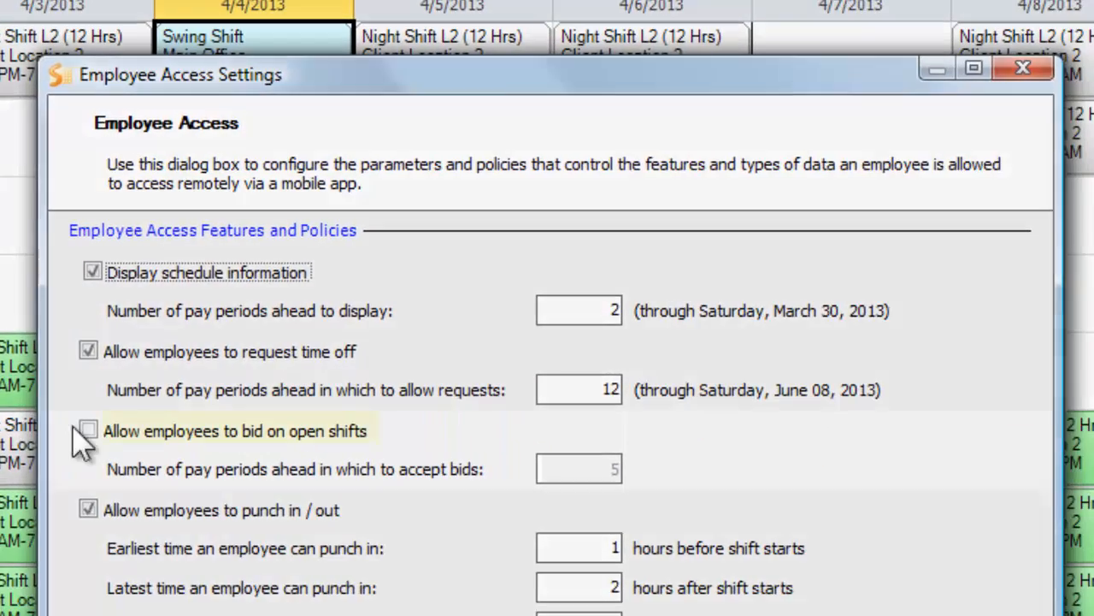
Allow employees to bid on open shifts, accepting bids 2 pay periods ahead, and save the employee access settings
click(88, 431)
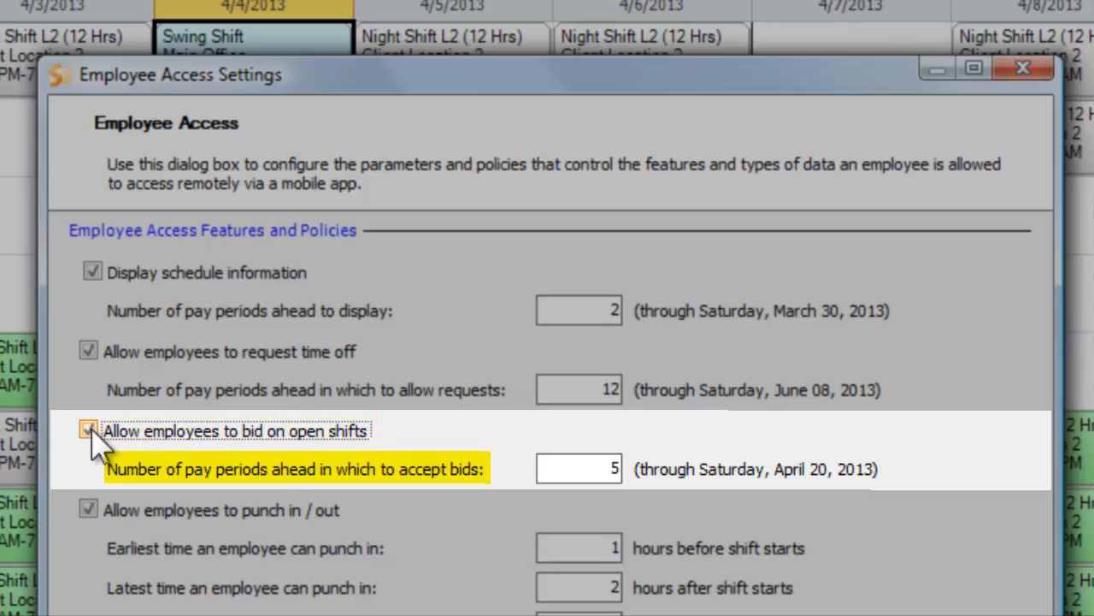
key(Tab)
text(2)
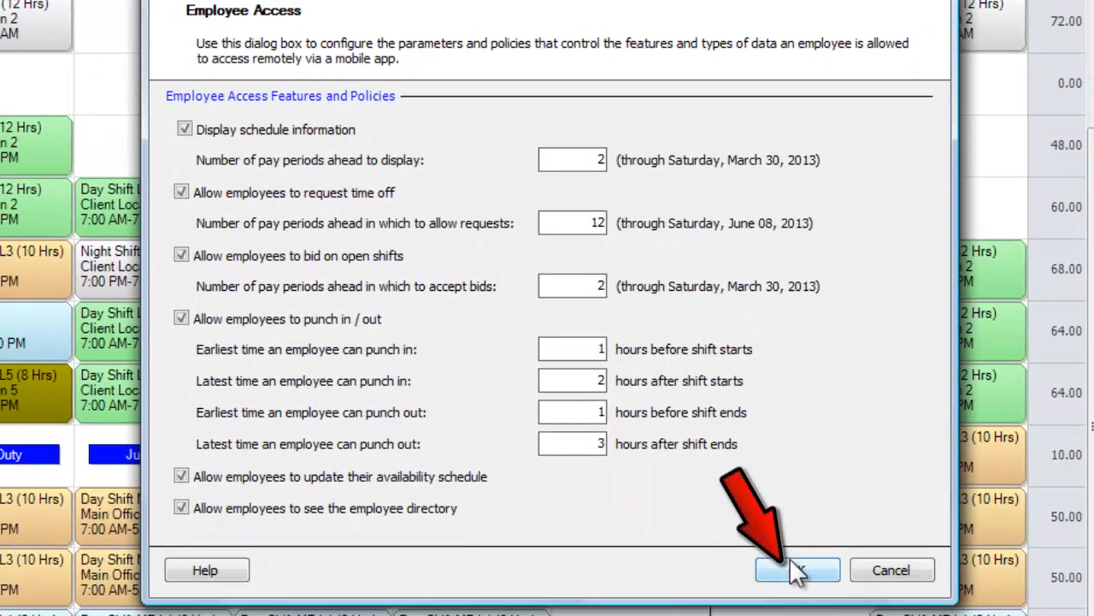
click(795, 570)
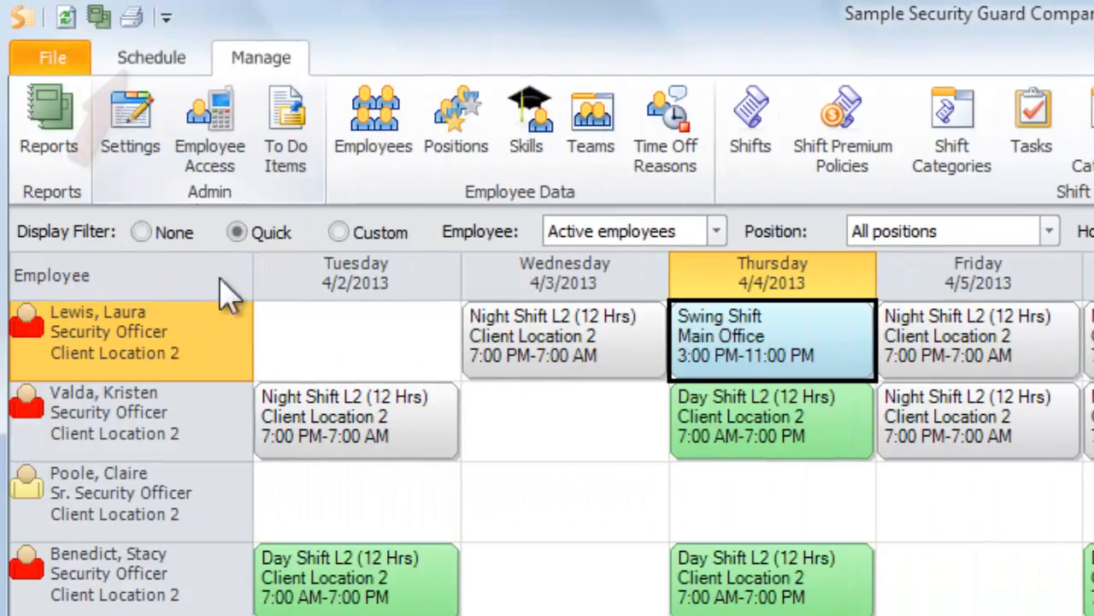
In the Shift schedule view, create a Sr. Security Officer open shift in the empty second slot of Day Shift (L1) for 4/4/2013
click(163, 67)
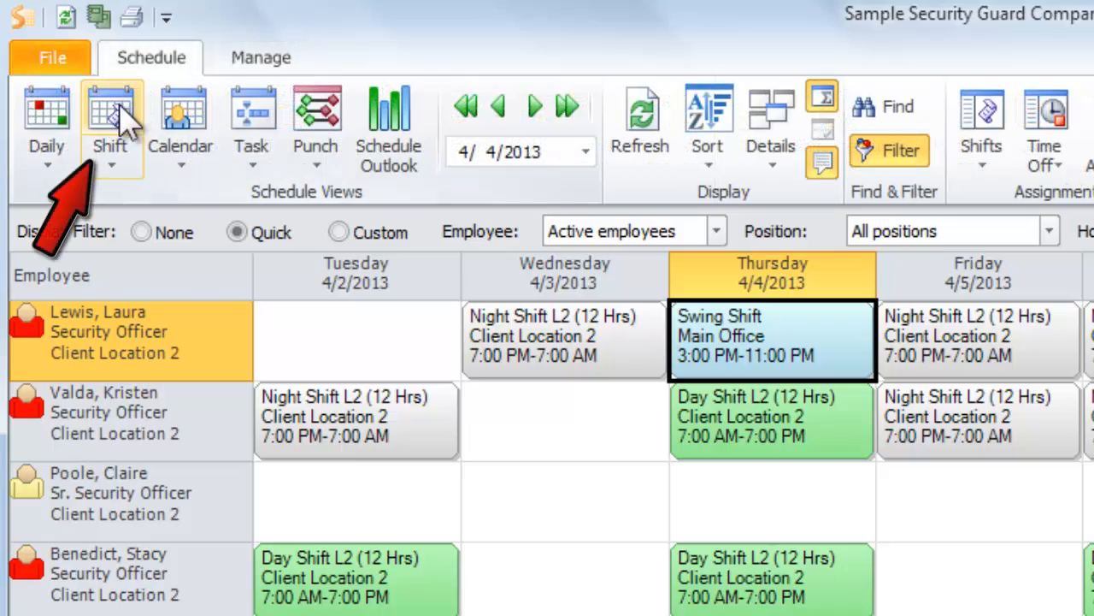
click(120, 116)
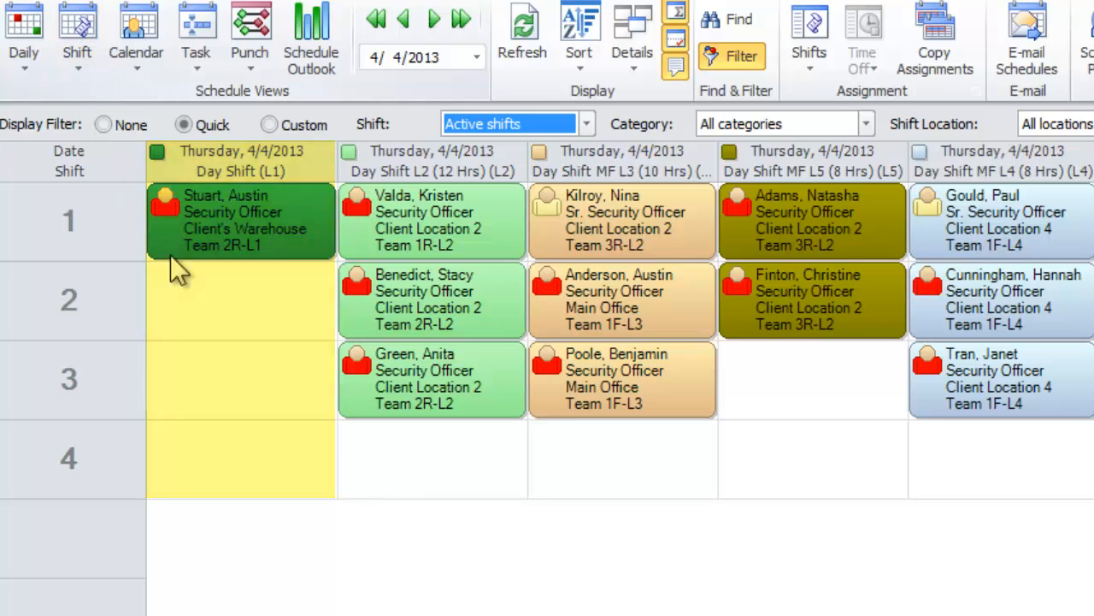
right_click(257, 319)
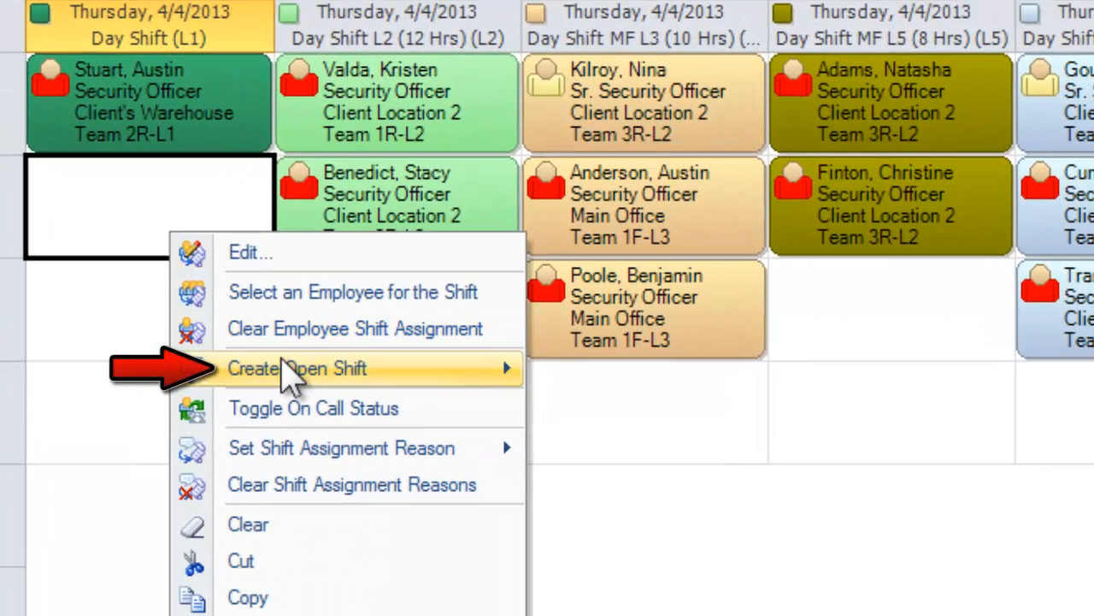
mouse_move(291, 376)
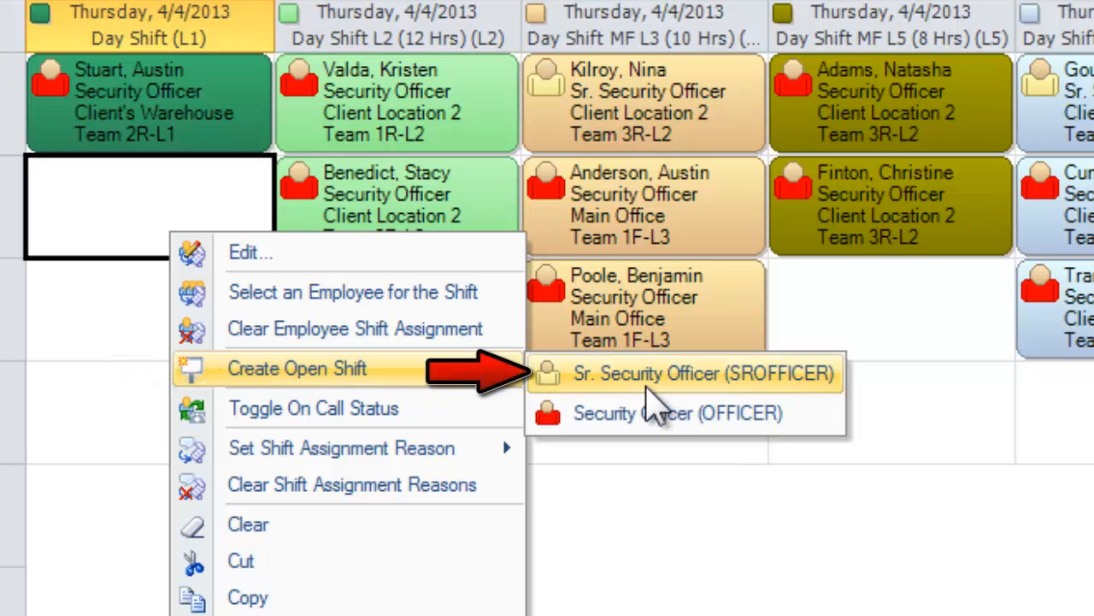
click(647, 387)
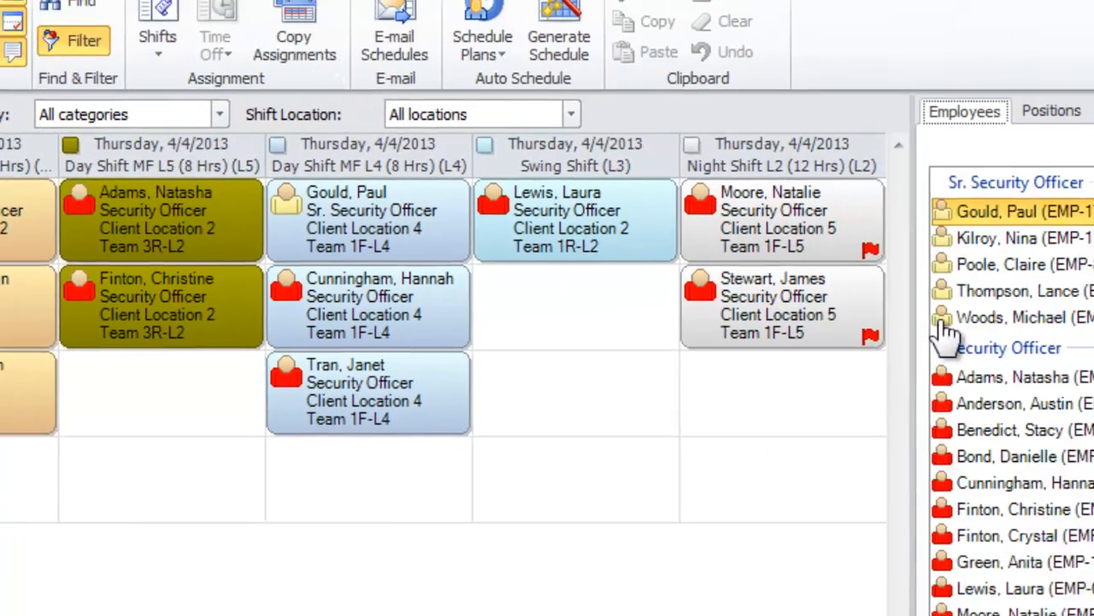
Create an open shift for the Security Officer position in the empty second slot of the 4/4/2013 Swing Shift
click(1051, 111)
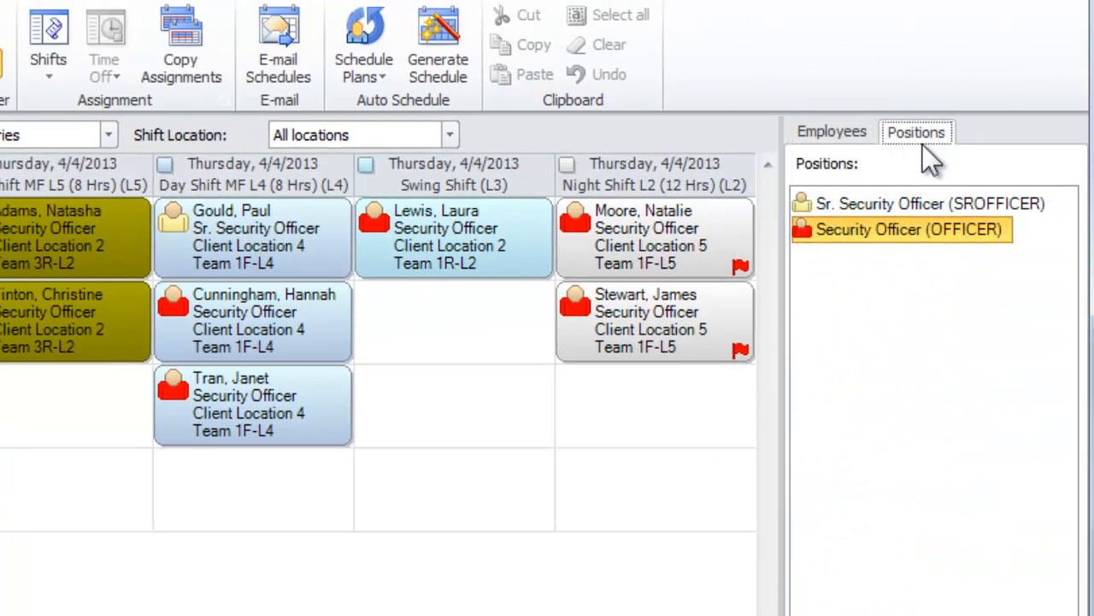
drag(898, 234, 447, 355)
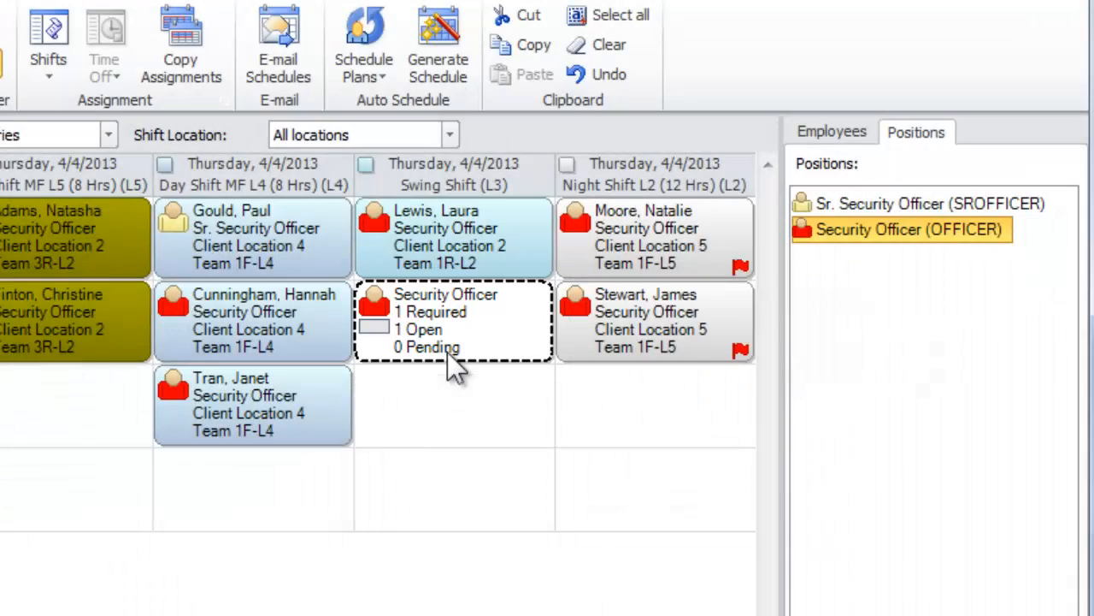
Configure the Swing Shift open shift for 2 required employees, 3:30 PM to 10:00 PM, as an on-call-only assignment
click(444, 325)
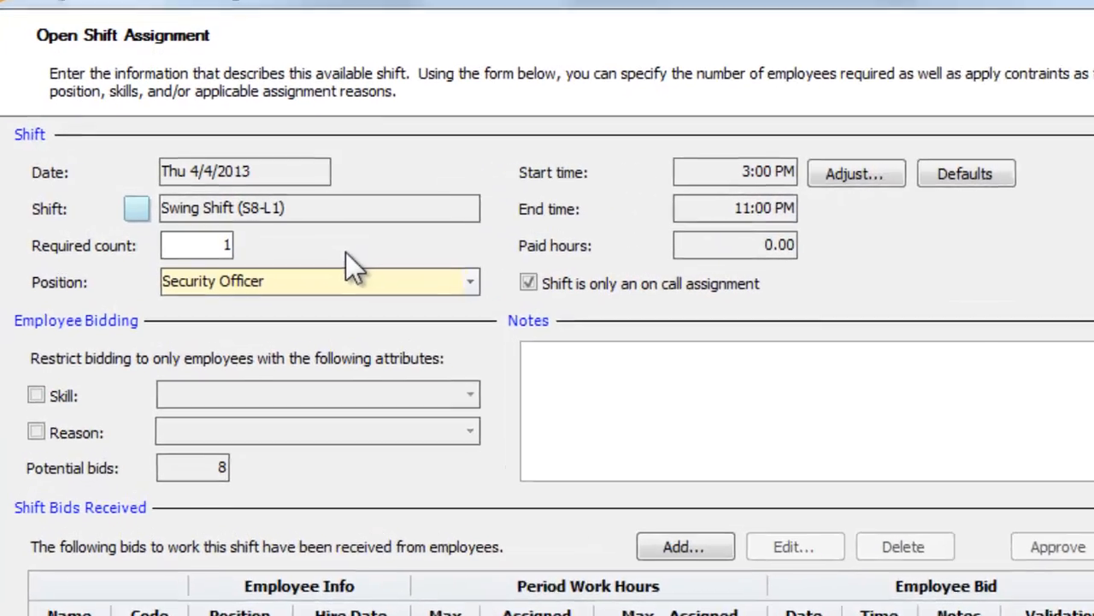
text(2)
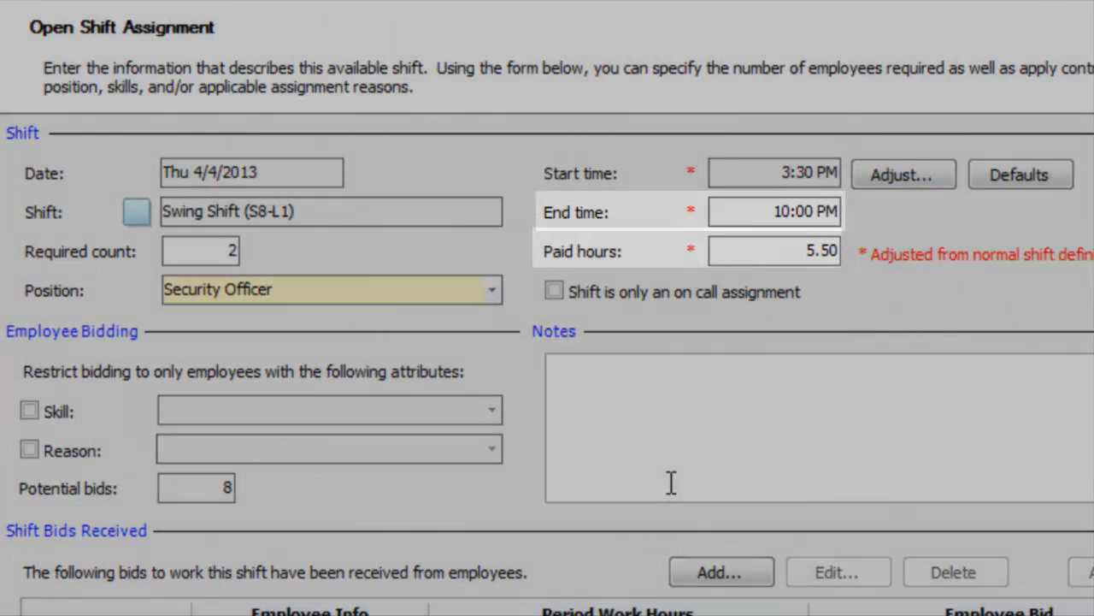
click(556, 293)
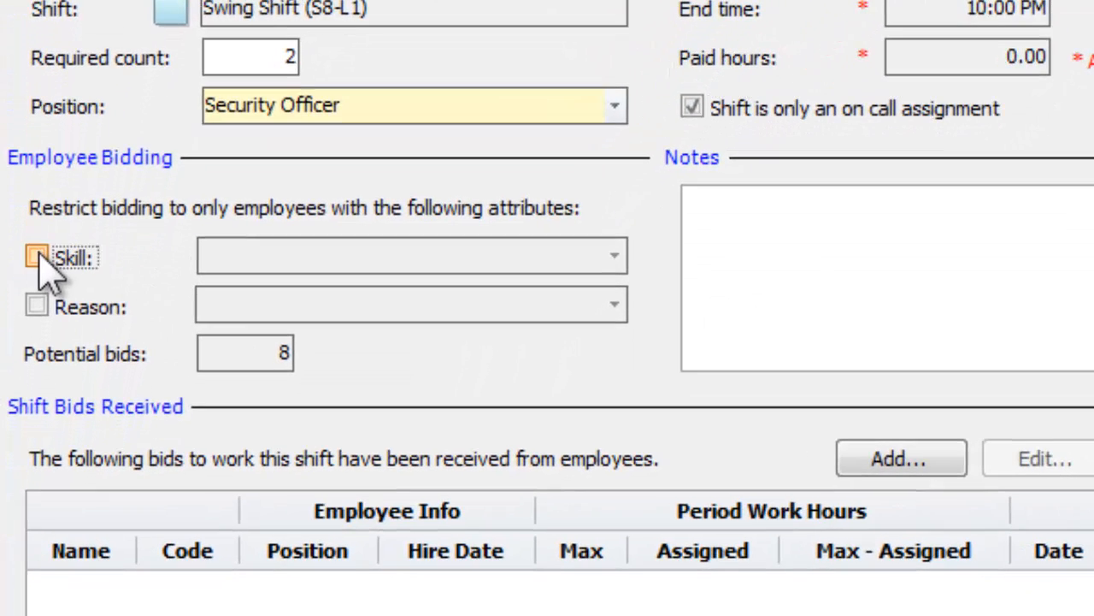
Restrict bidding on the open shift to the Concealed Weapon Permit skill and the Contract 1423 assignment reason
click(39, 259)
click(616, 263)
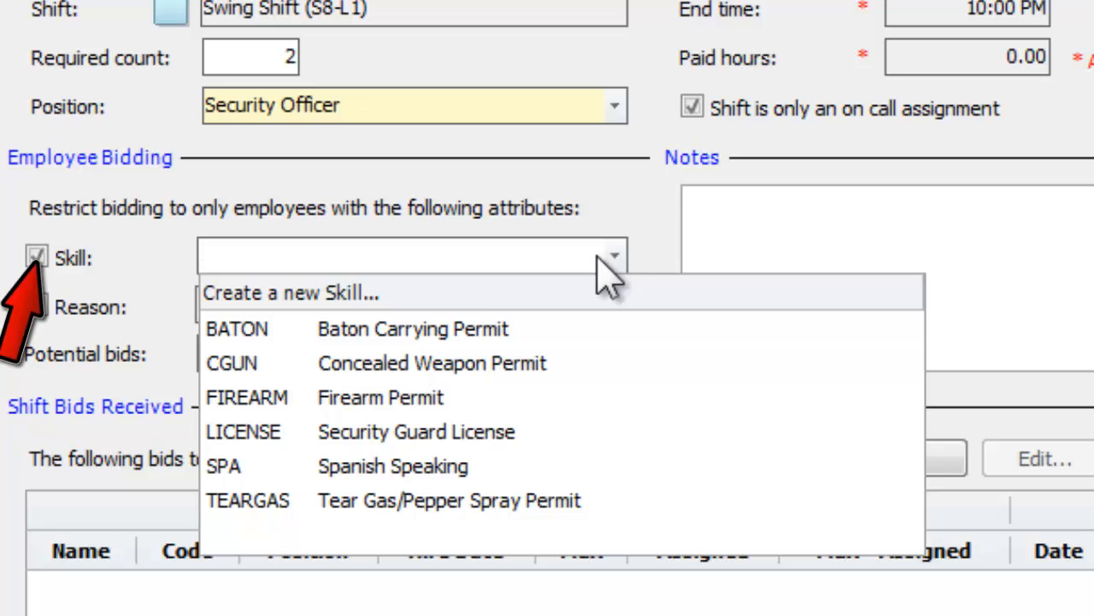
click(487, 376)
click(37, 306)
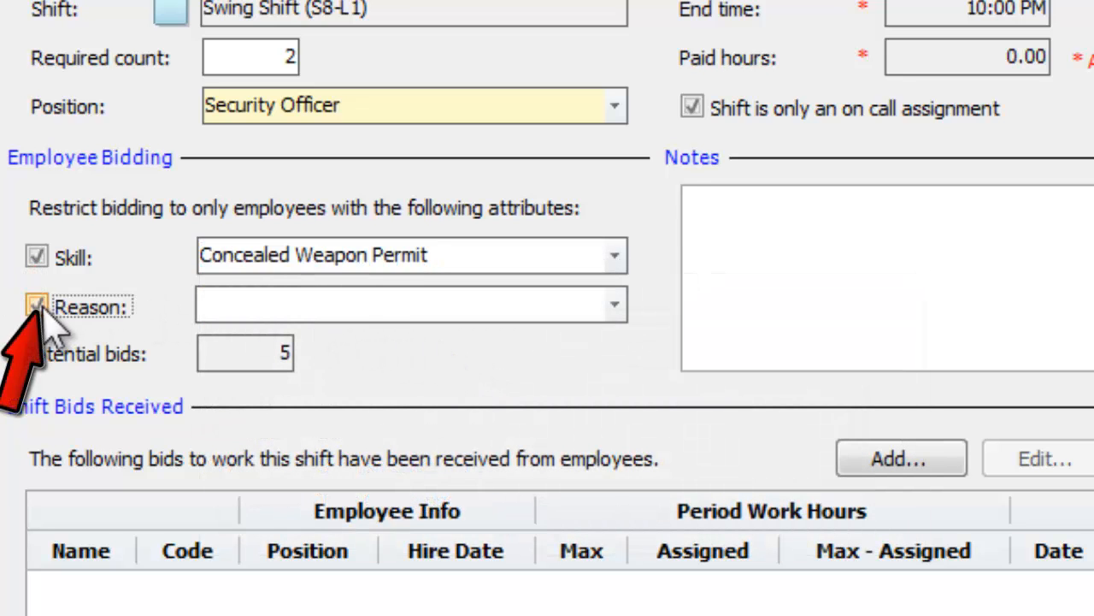
click(616, 306)
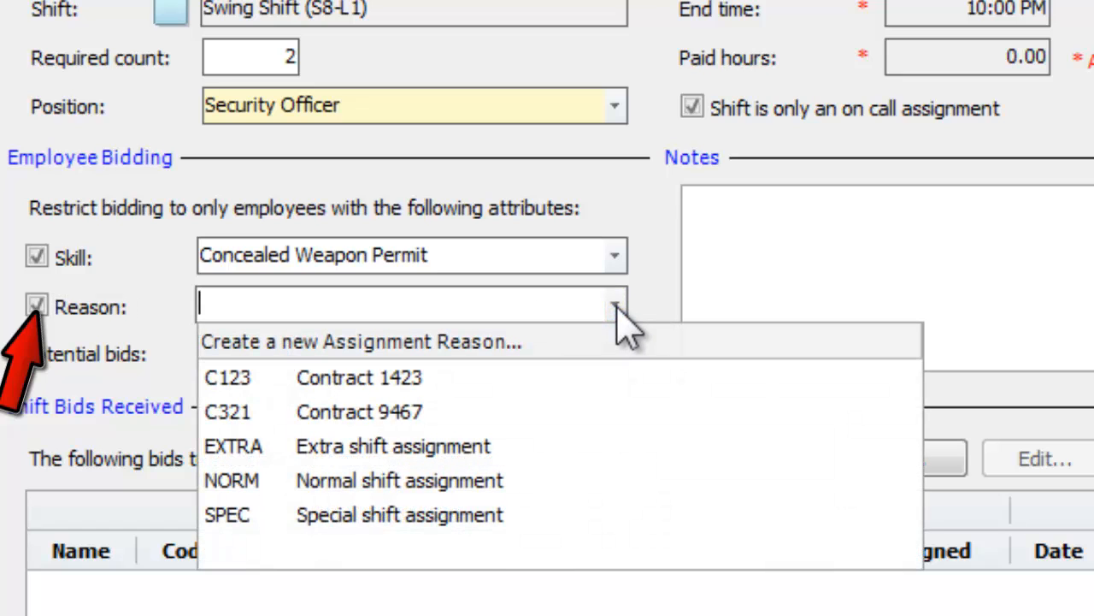
click(370, 380)
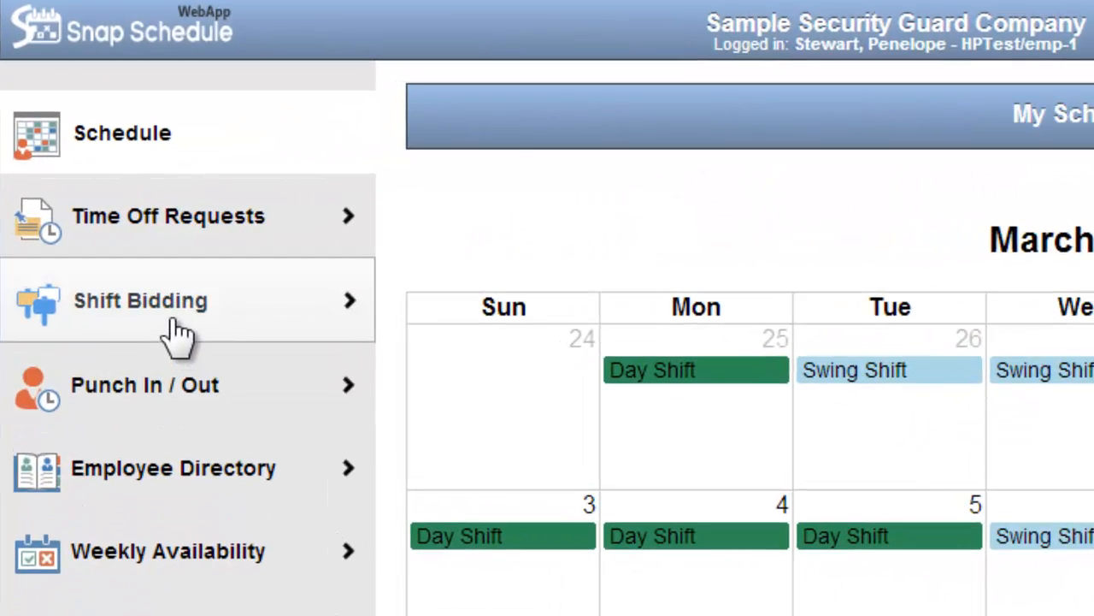
In the Snap Schedule WebApp, submit an employee bid for the April 4, 2013 Swing Shift and open its bidding entry
click(175, 330)
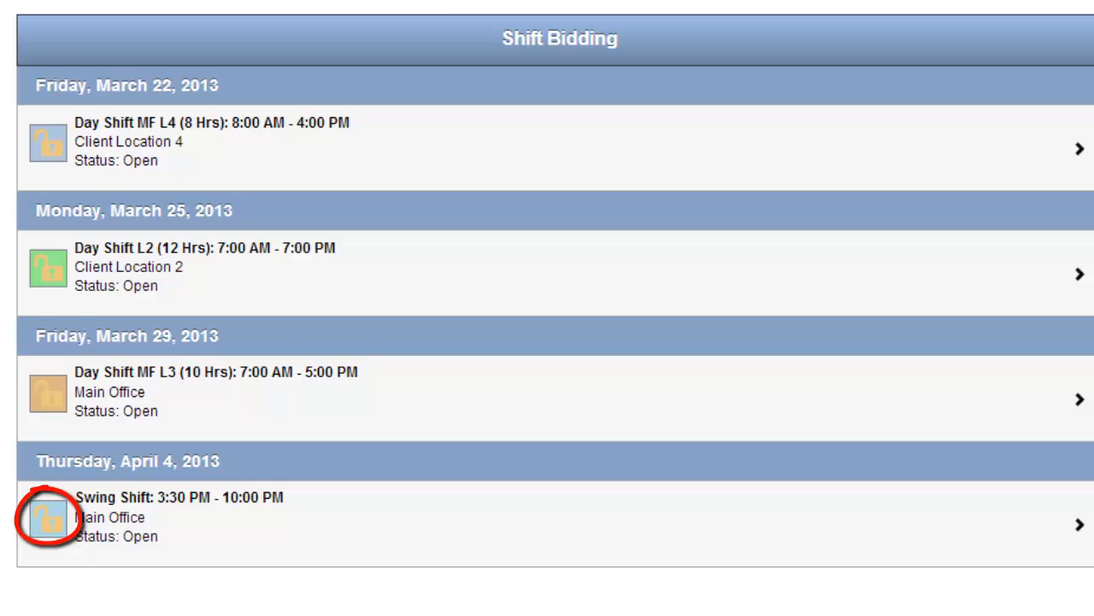
click(250, 528)
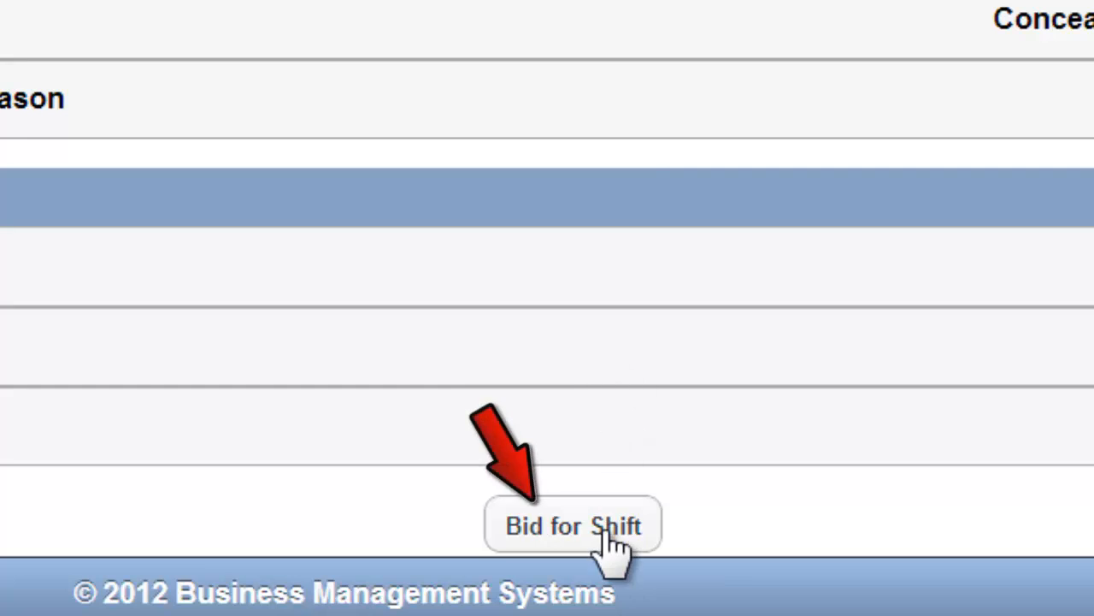
click(605, 533)
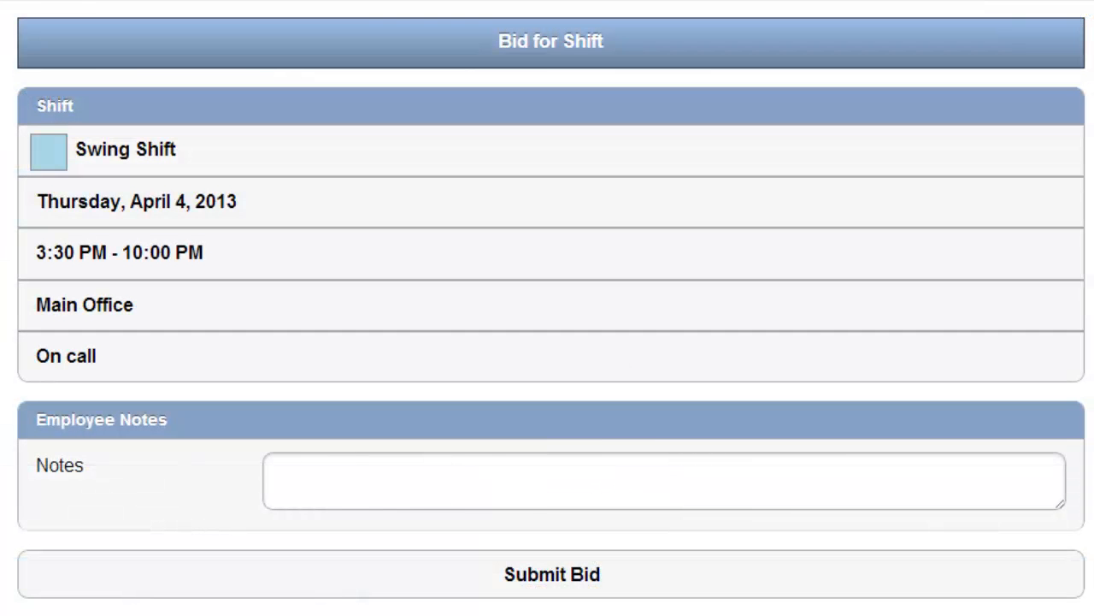
click(560, 585)
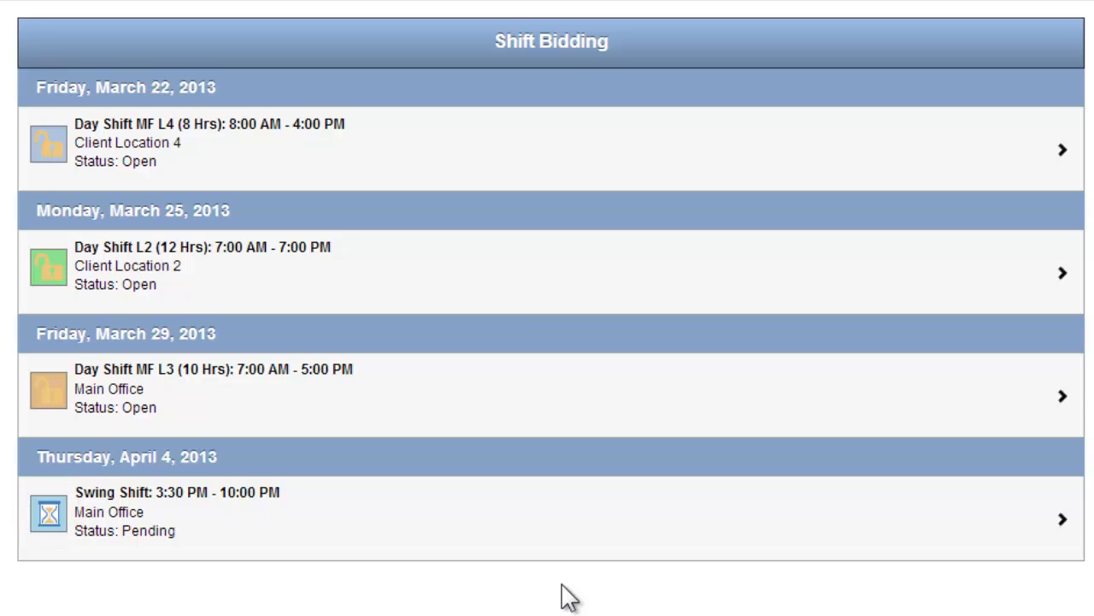
click(289, 535)
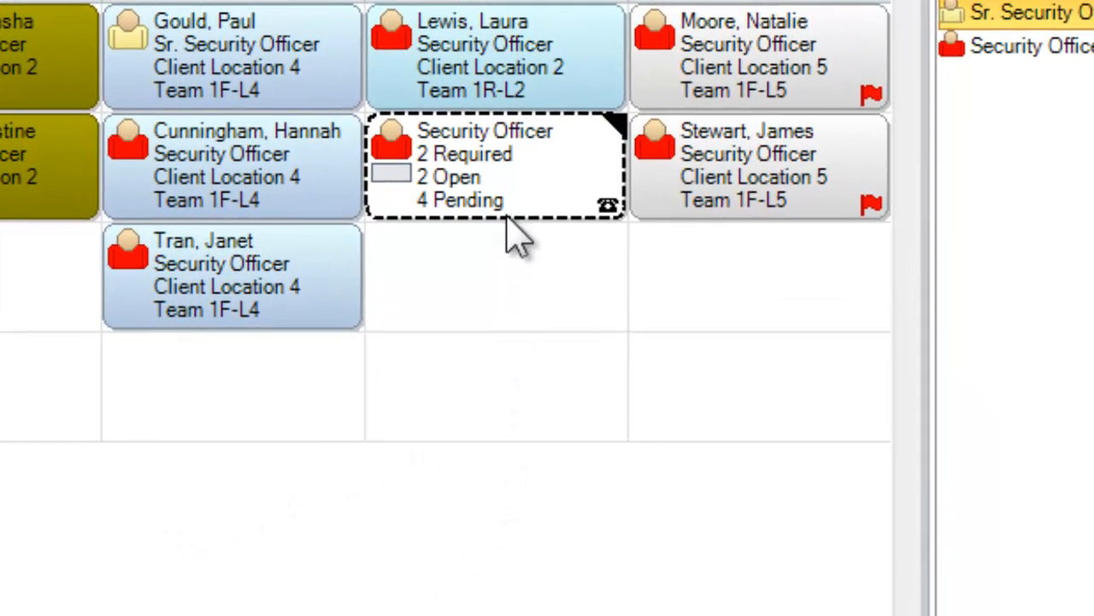
Back in desktop Snap Schedule, check the Swing Shift open shift's details and open its pending bid from the Schedule Outlook
mouse_move(506, 167)
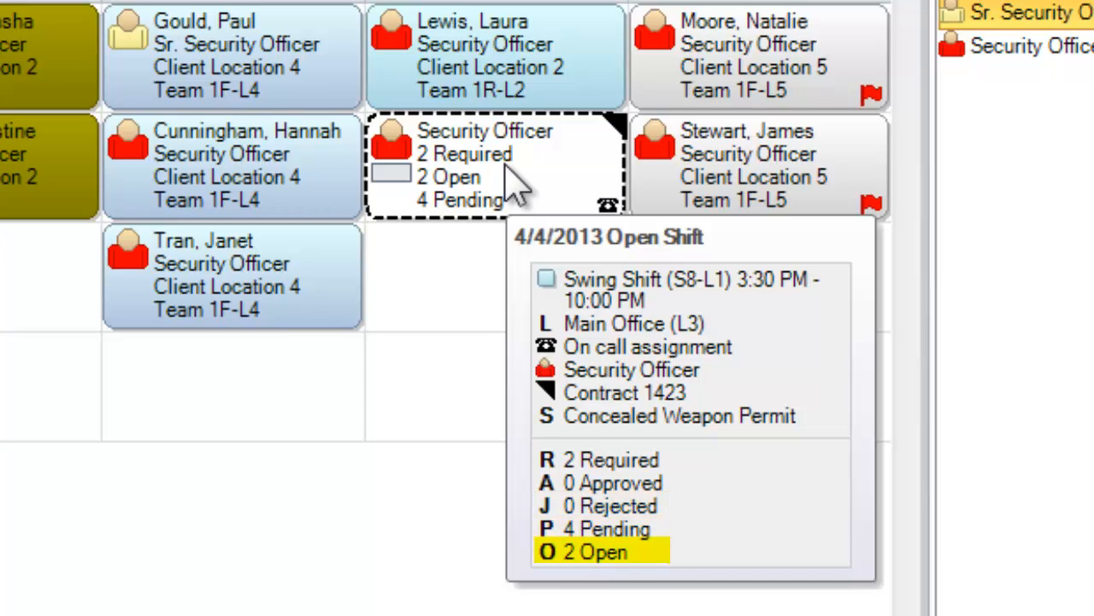
double_click(506, 165)
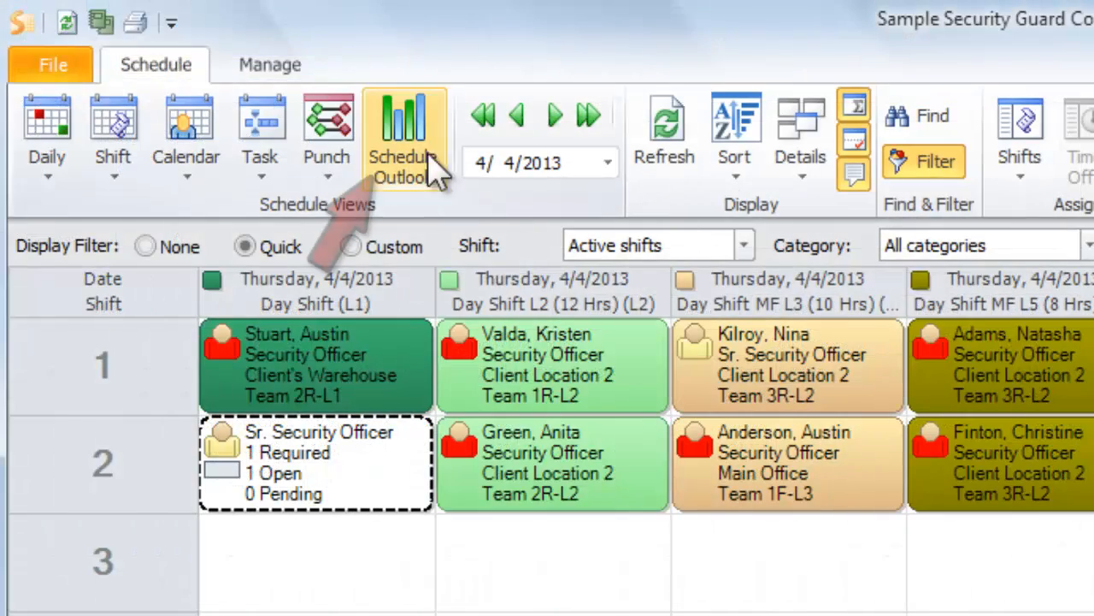
click(432, 162)
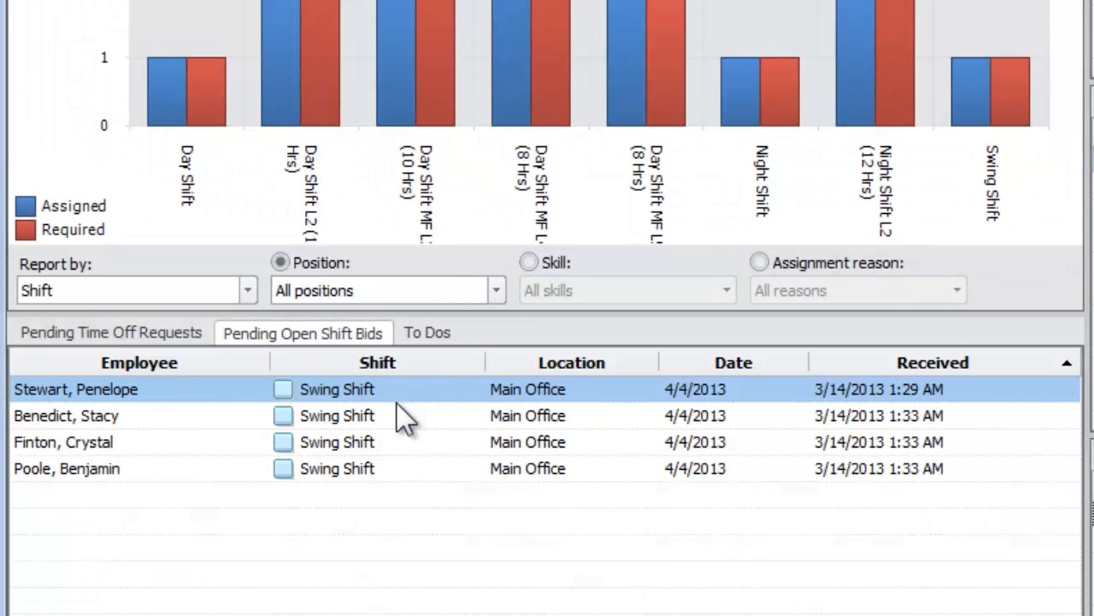
click(394, 411)
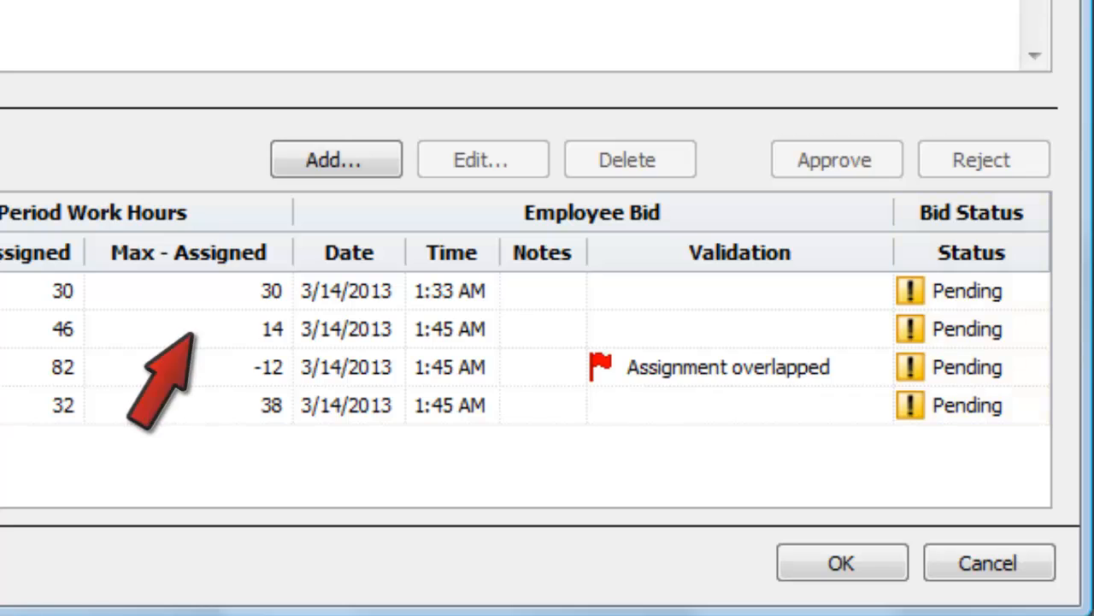
Approve the second bid in the received list and reject the bid flagged "Assignment overlapped"
click(210, 327)
click(831, 164)
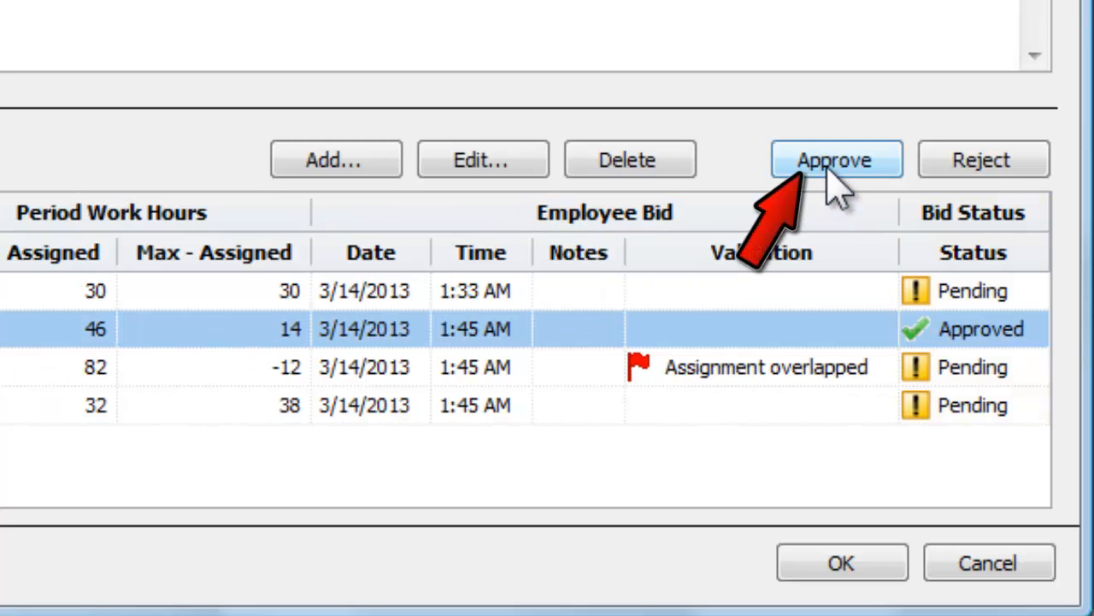
click(734, 372)
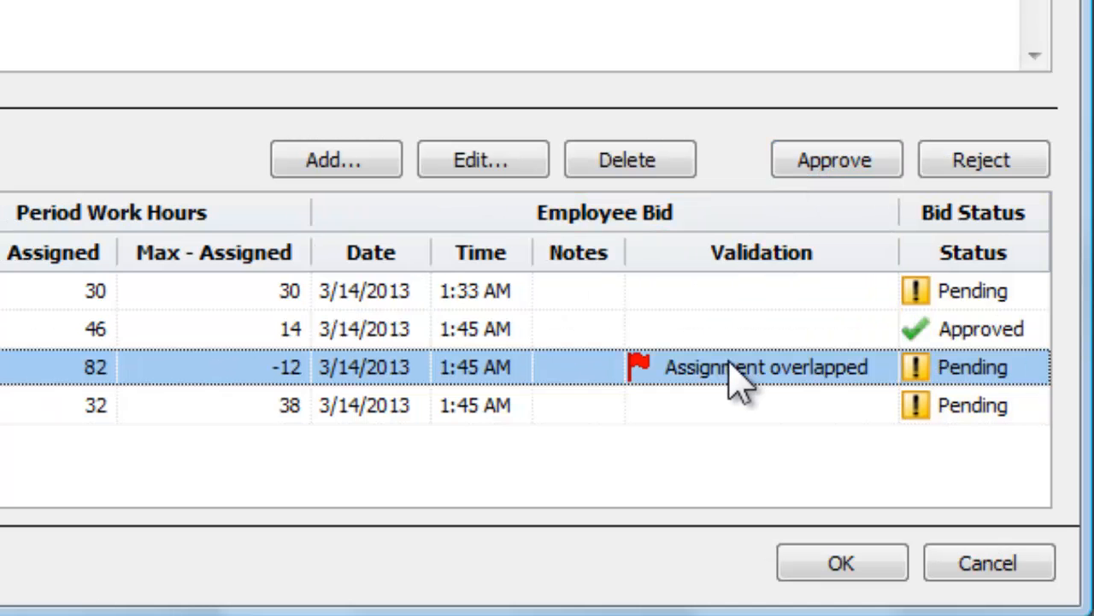
click(988, 168)
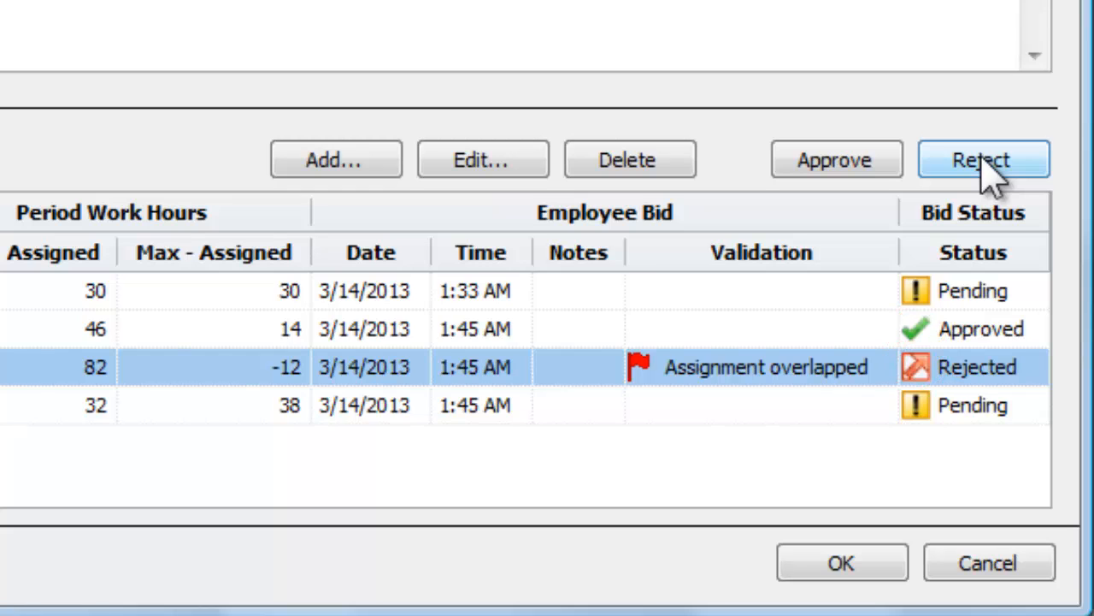
Delete the last pending bid from the received shift bids
click(742, 411)
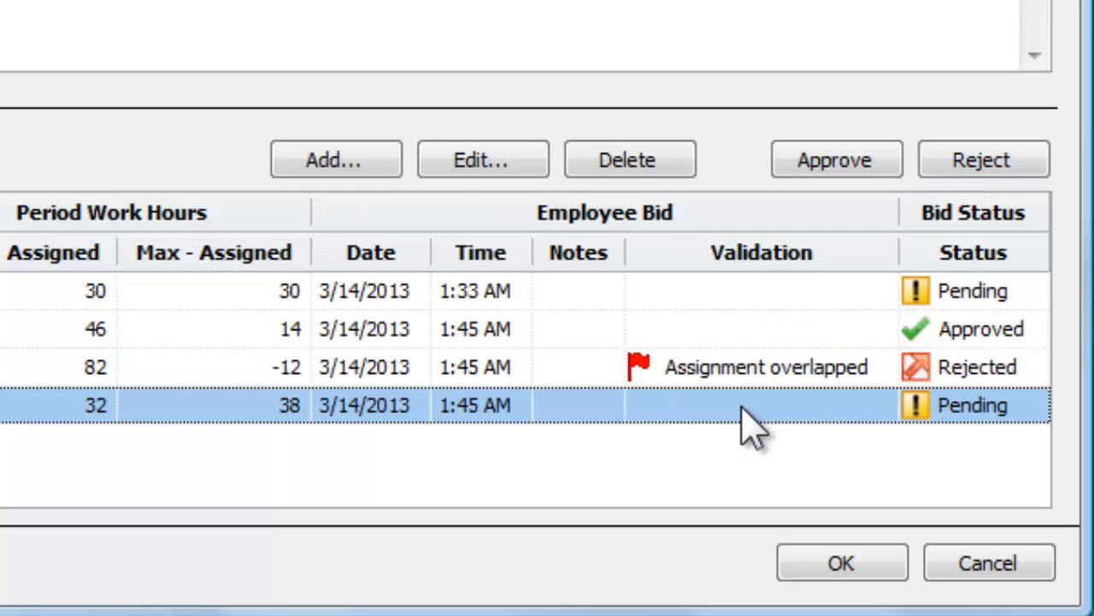
click(675, 159)
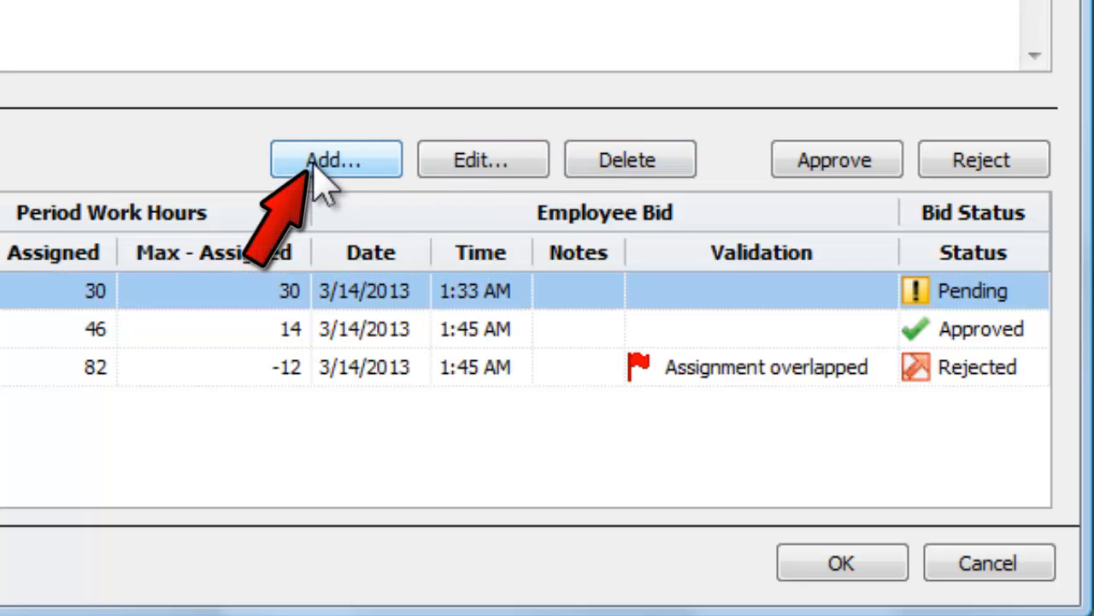
Try recording a manual bid for the open shift by choosing an employee from the full employee list
click(312, 167)
click(638, 336)
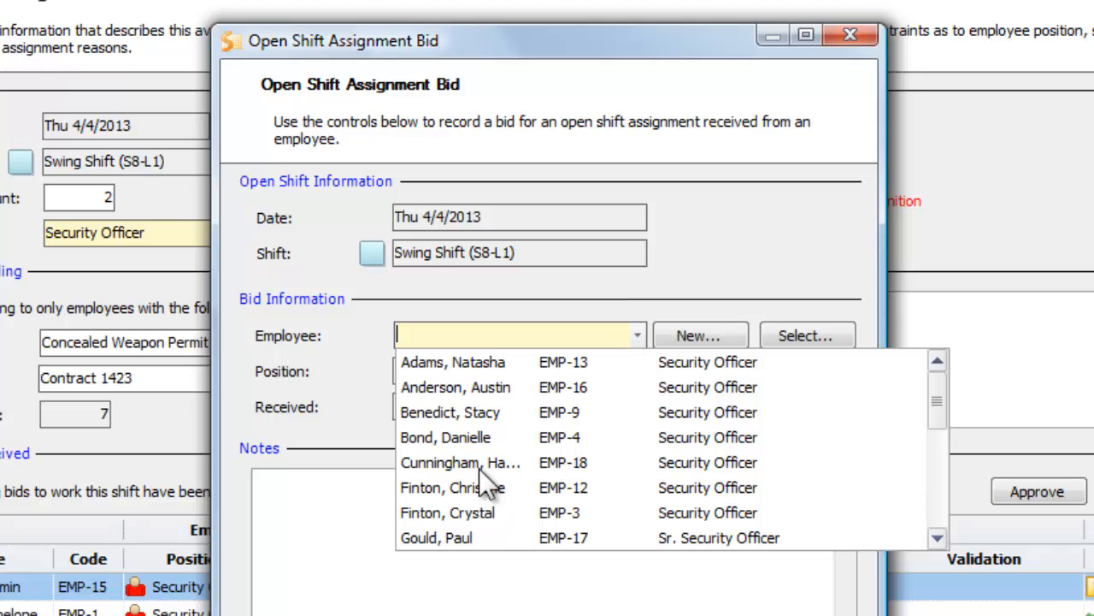
click(478, 467)
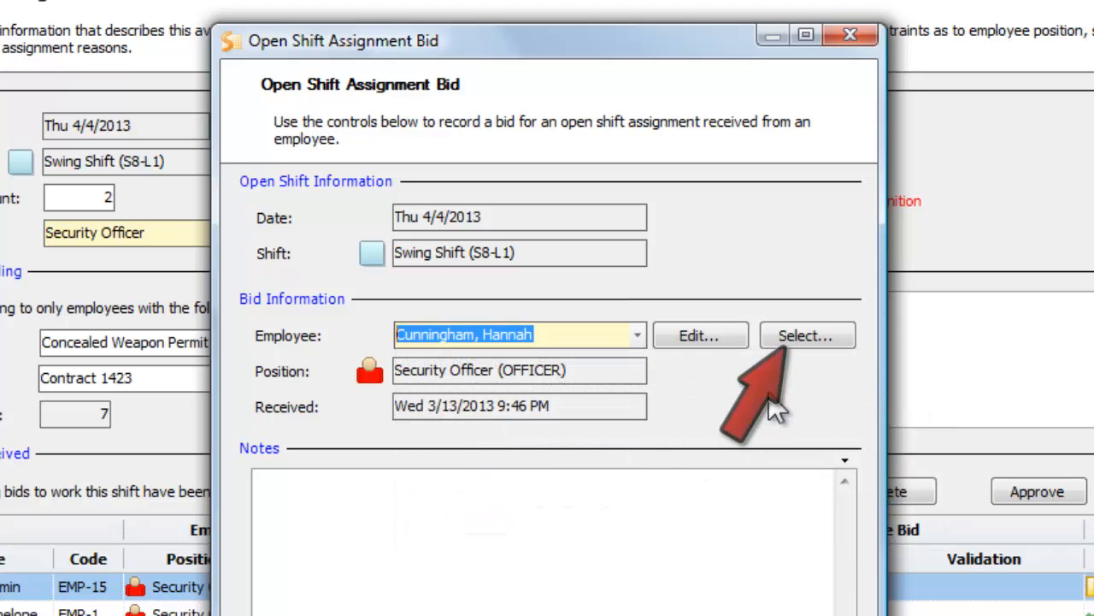
click(808, 336)
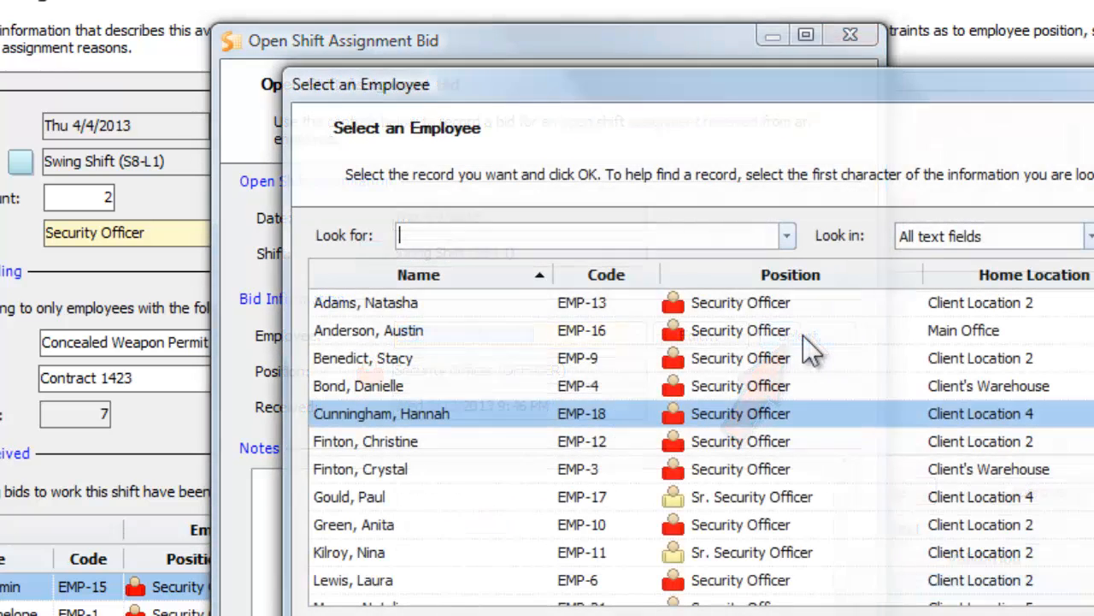
click(498, 498)
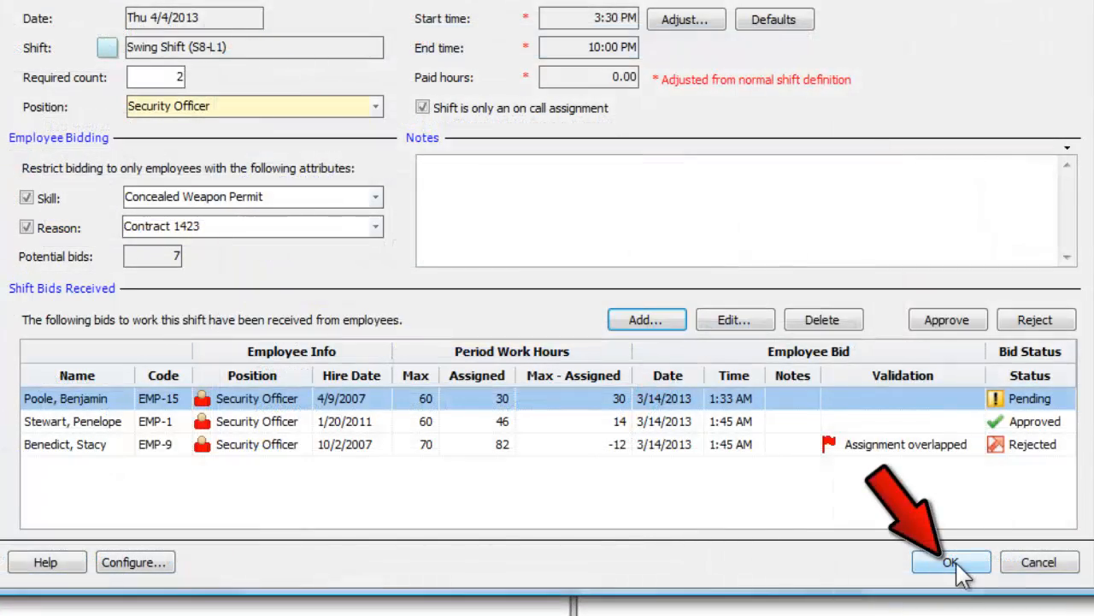
Save the open shift assignment with its bid decisions
click(955, 560)
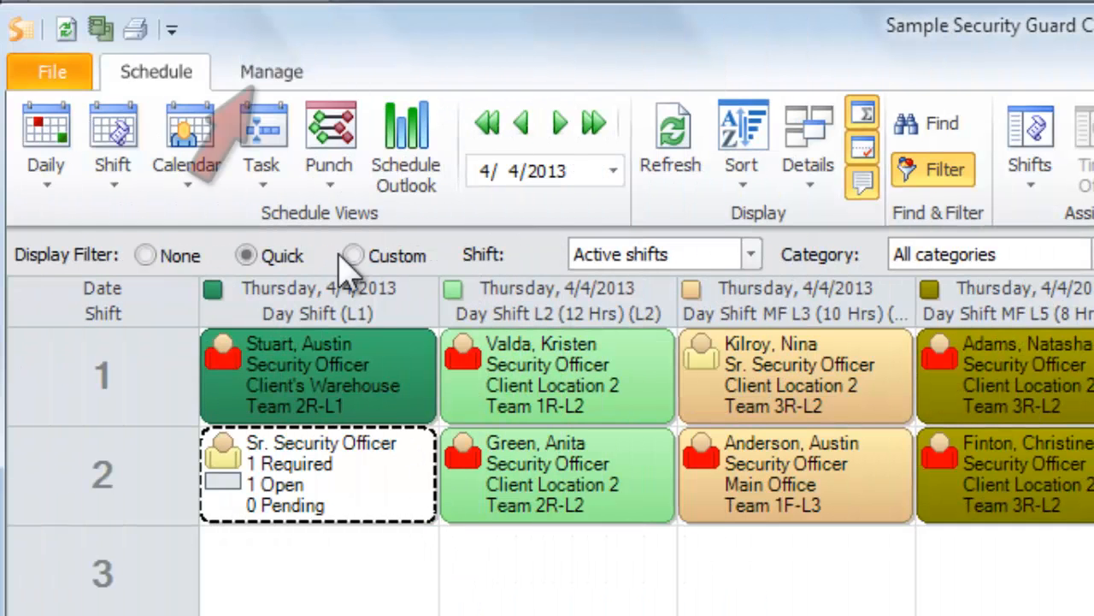
Generate the Open Shift Details report from the Shift Assignments reports
click(271, 72)
click(30, 147)
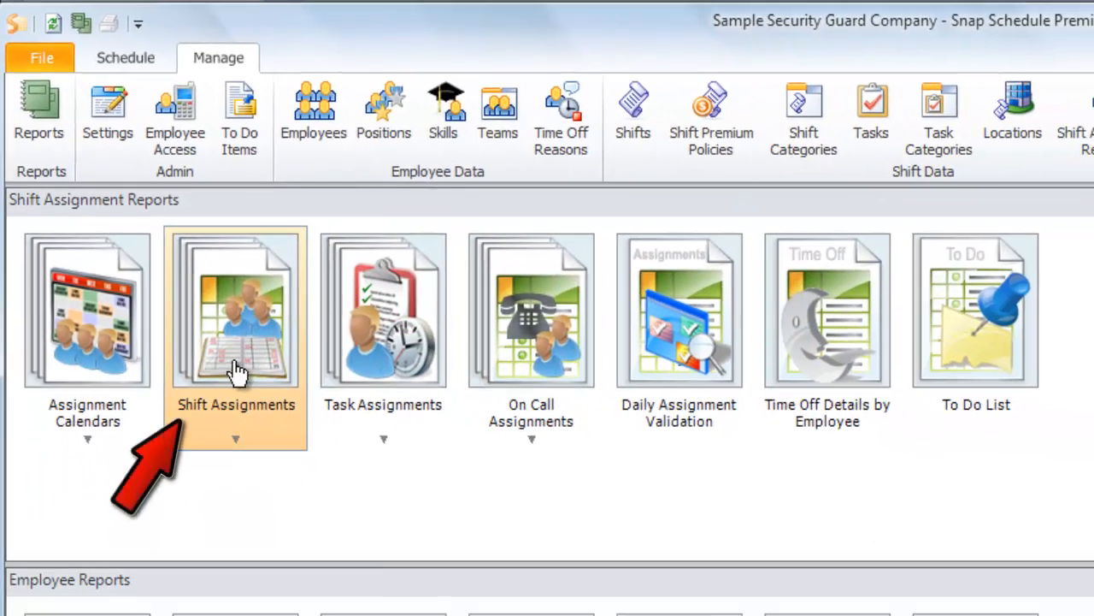
click(236, 372)
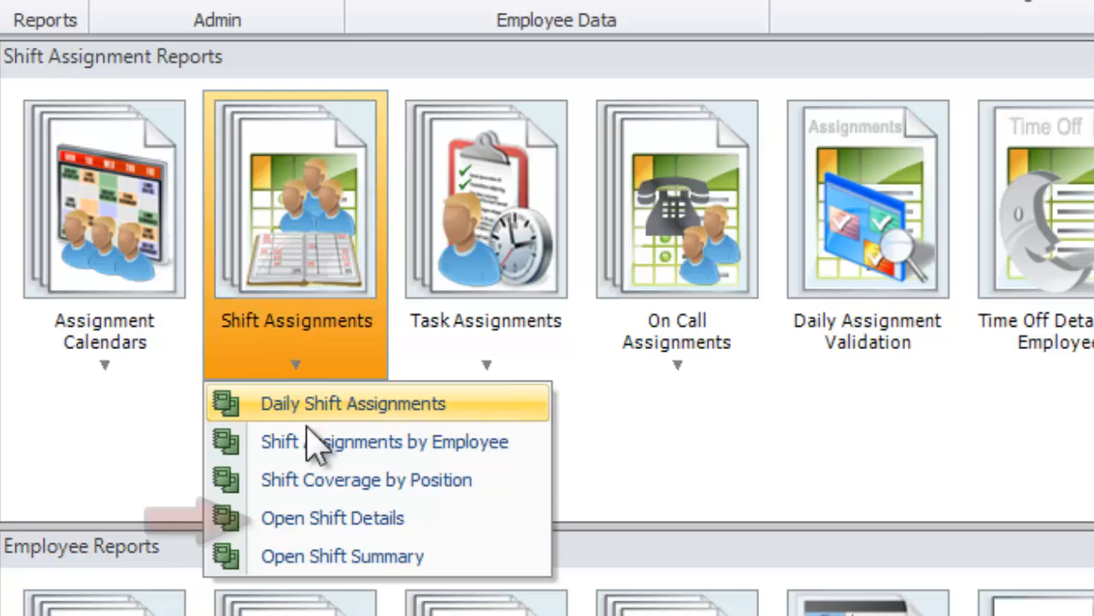
click(310, 524)
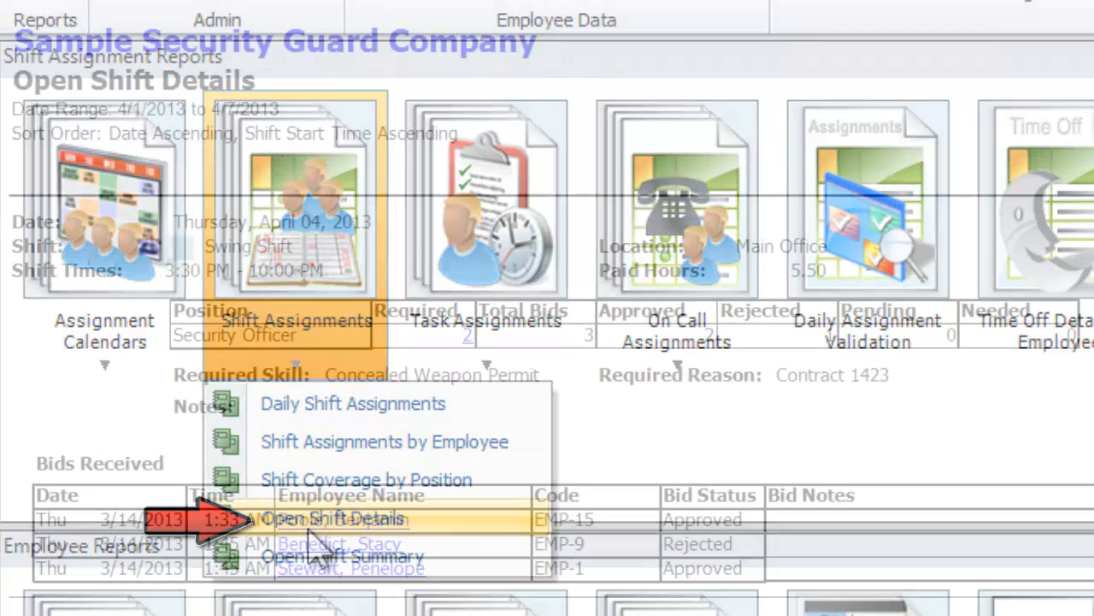